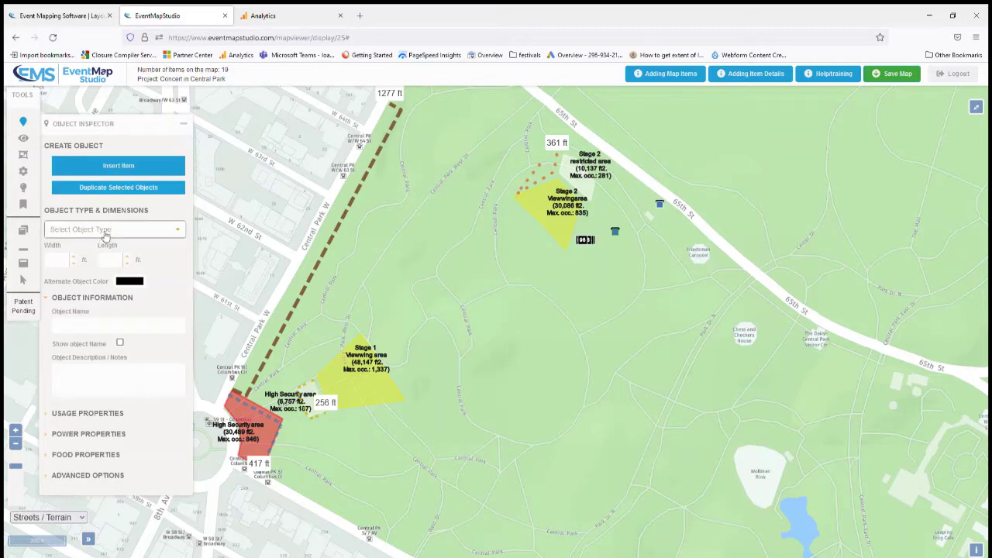
- Insert a 2 ft by 2 ft Recycling object in the open park area southeast of the Stage 2 viewing area
{"action": "left_click", "coordinate": [101, 230]}
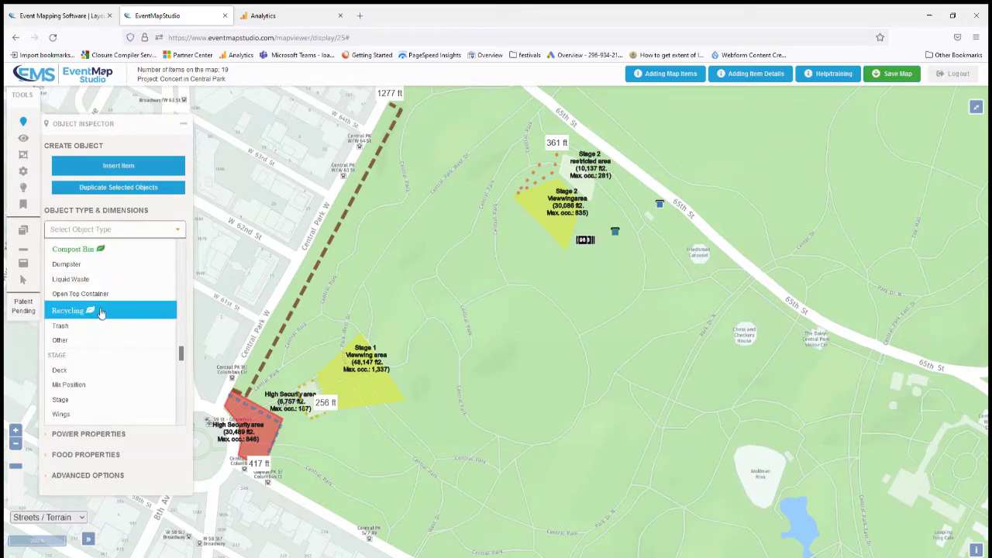
{"action": "left_click", "coordinate": [100, 311]}
{"action": "left_click", "coordinate": [62, 262]}
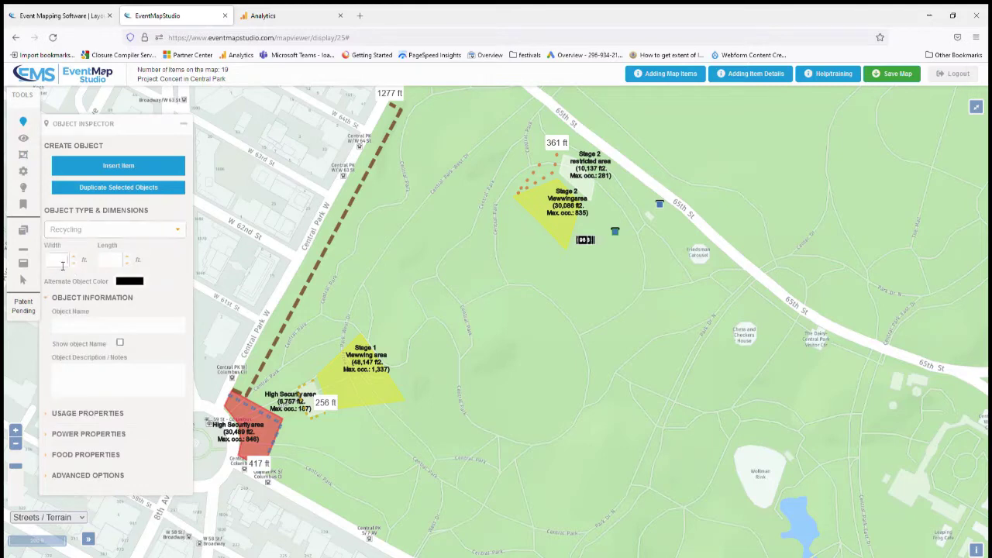
{"action": "type", "text": "2"}
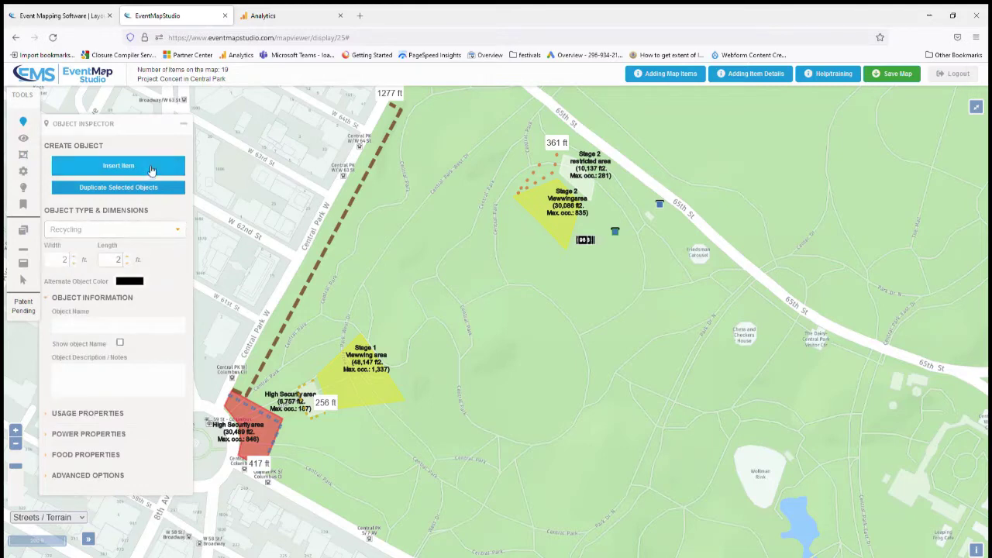
{"action": "left_click", "coordinate": [119, 165]}
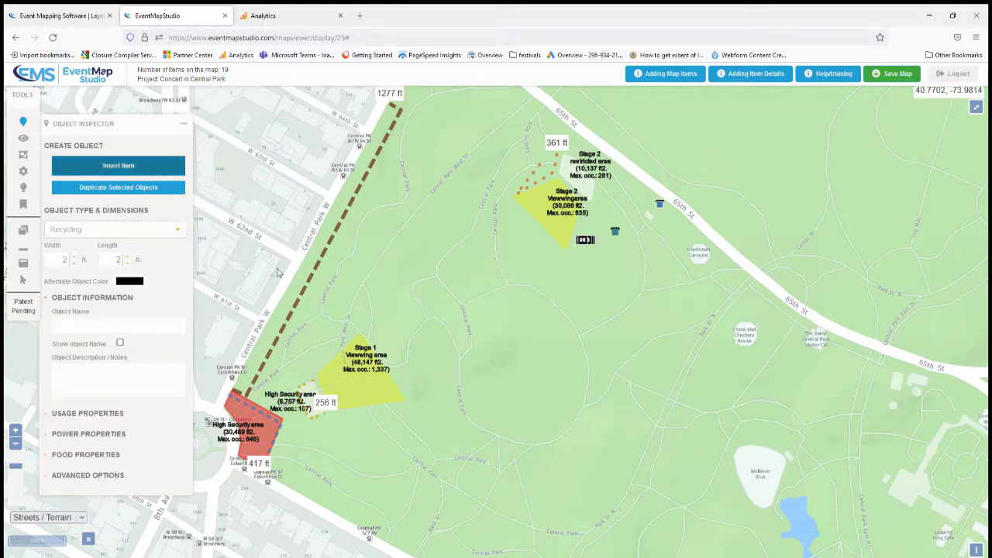
{"action": "left_click", "coordinate": [648, 299]}
- Duplicate the recycling bin twice and line the copies up in a row just west of the original
{"action": "scroll", "coordinate": [648, 299], "scroll_direction": "up", "scroll_amount": 4}
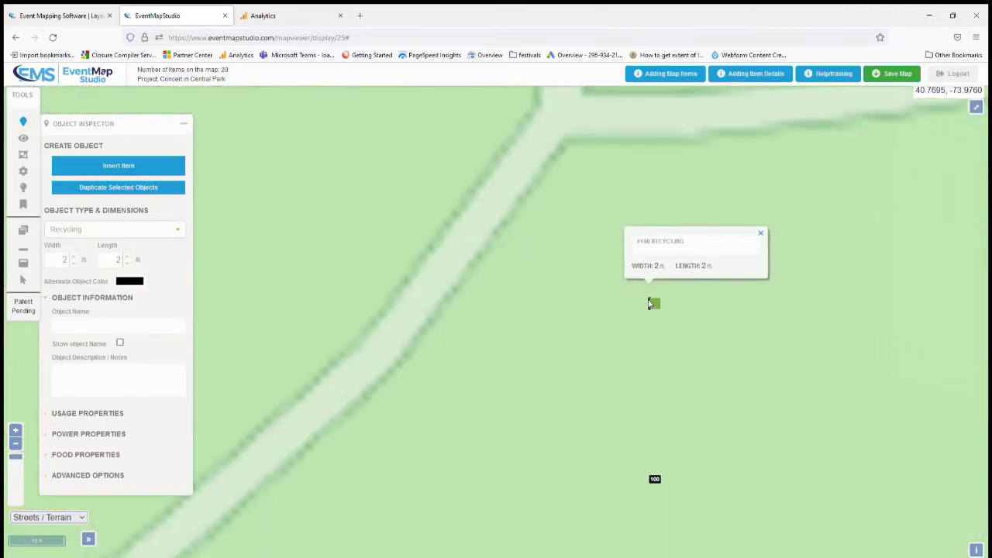
{"action": "left_click", "coordinate": [654, 304]}
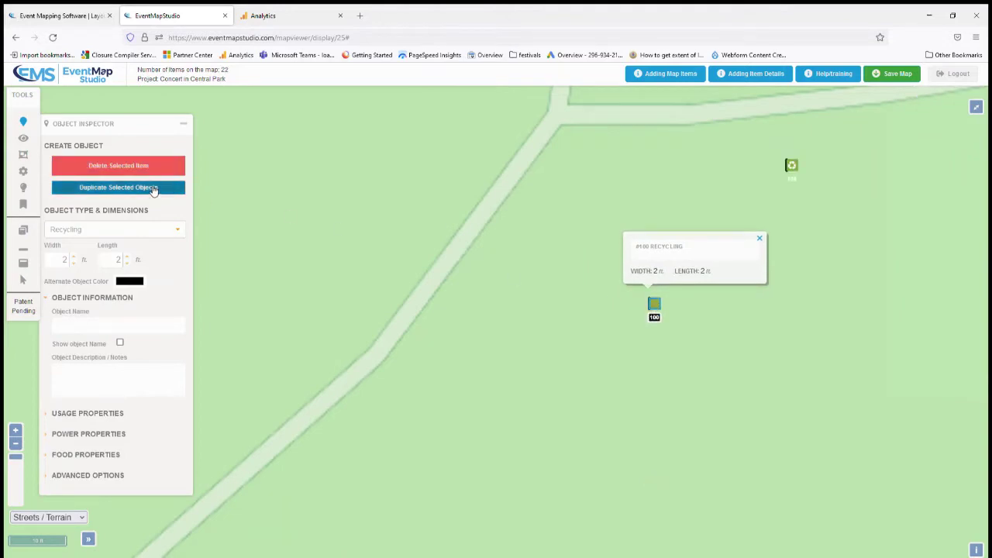
{"action": "left_click", "coordinate": [791, 165]}
{"action": "left_click_drag", "start_coordinate": [792, 165], "coordinate": [639, 303]}
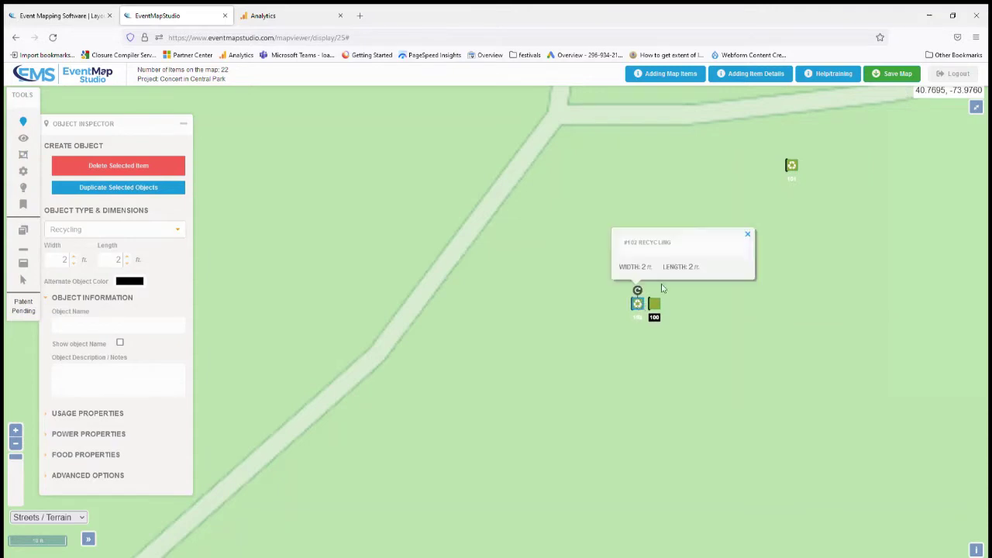
{"action": "left_click_drag", "start_coordinate": [793, 166], "coordinate": [621, 305]}
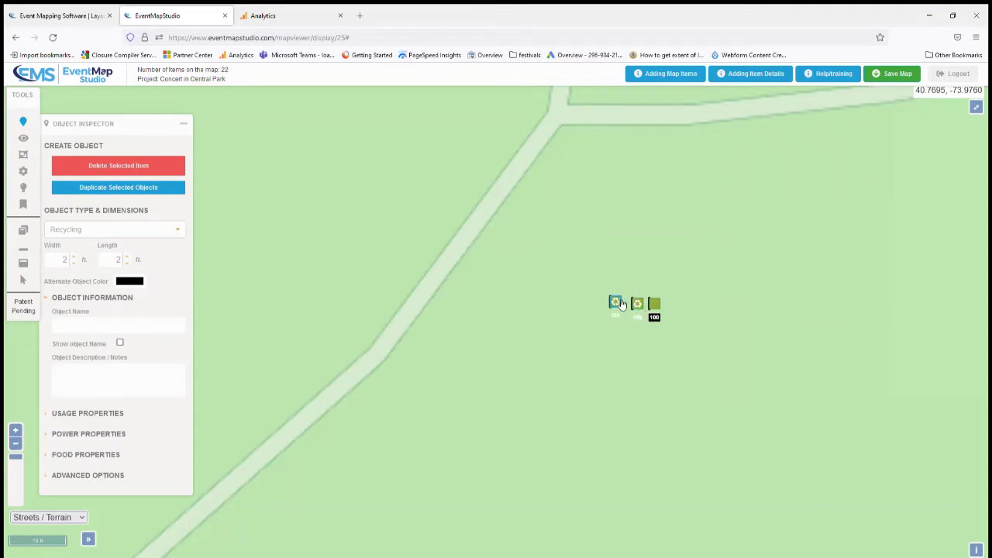
- Change the westernmost bin's object type to Compost Bin and the middle bin's type to Trash
{"action": "left_click", "coordinate": [153, 227]}
{"action": "left_click", "coordinate": [147, 255]}
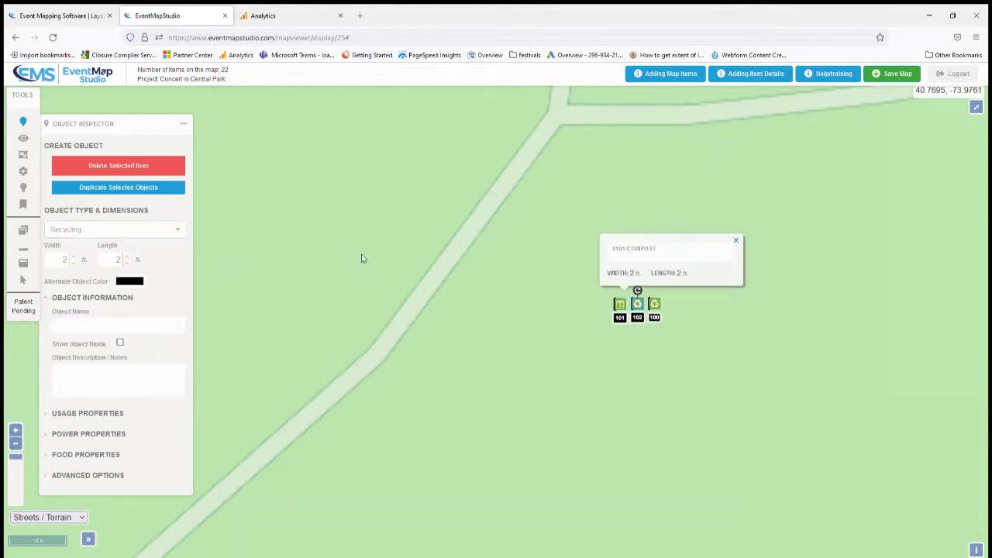
{"action": "left_click", "coordinate": [156, 231]}
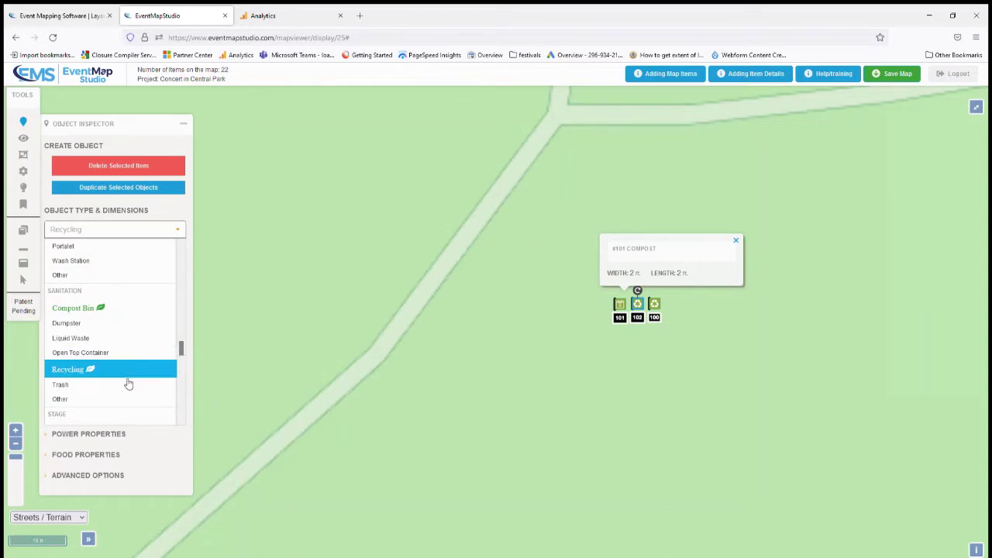
{"action": "left_click", "coordinate": [127, 385]}
{"action": "left_click", "coordinate": [680, 335]}
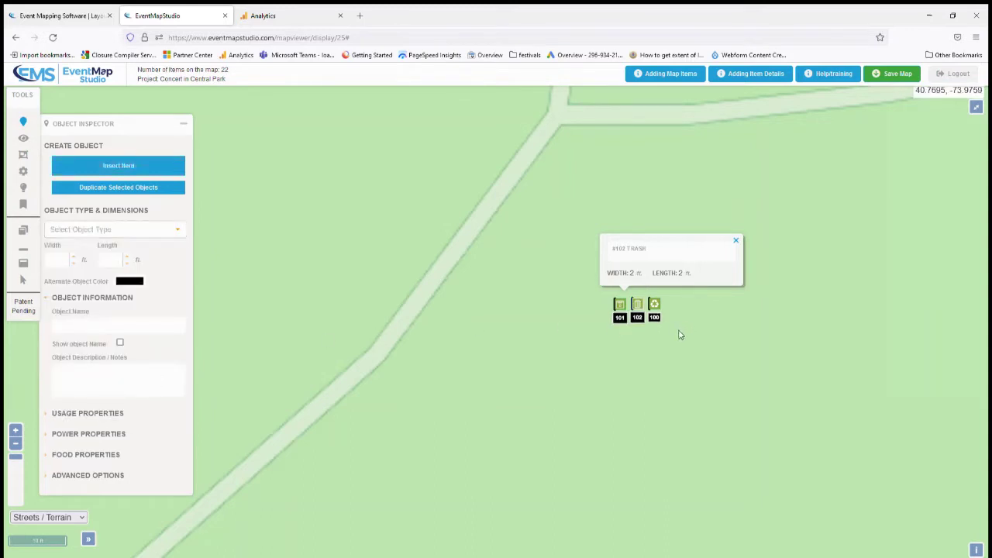
- Group the compost, trash and recycling bins as one station and align them in a row
{"action": "left_click_drag", "start_coordinate": [680, 335], "coordinate": [579, 275]}
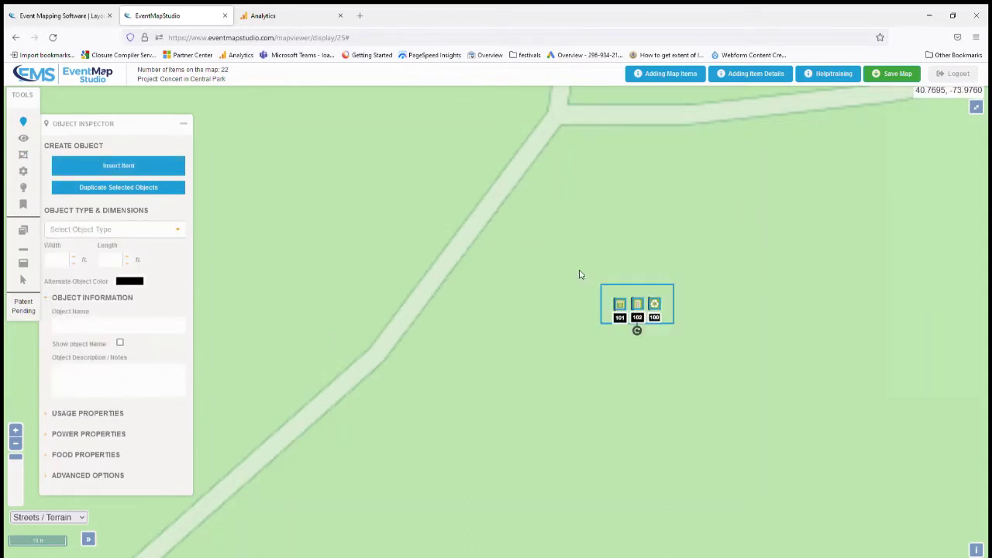
{"action": "left_click", "coordinate": [24, 156]}
{"action": "left_click", "coordinate": [806, 265]}
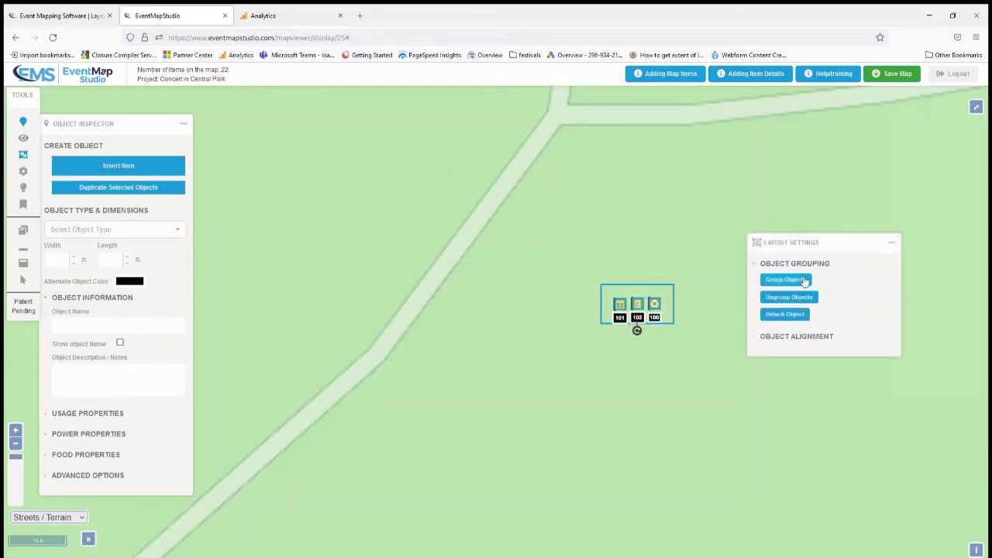
{"action": "left_click", "coordinate": [805, 282]}
{"action": "left_click", "coordinate": [799, 339]}
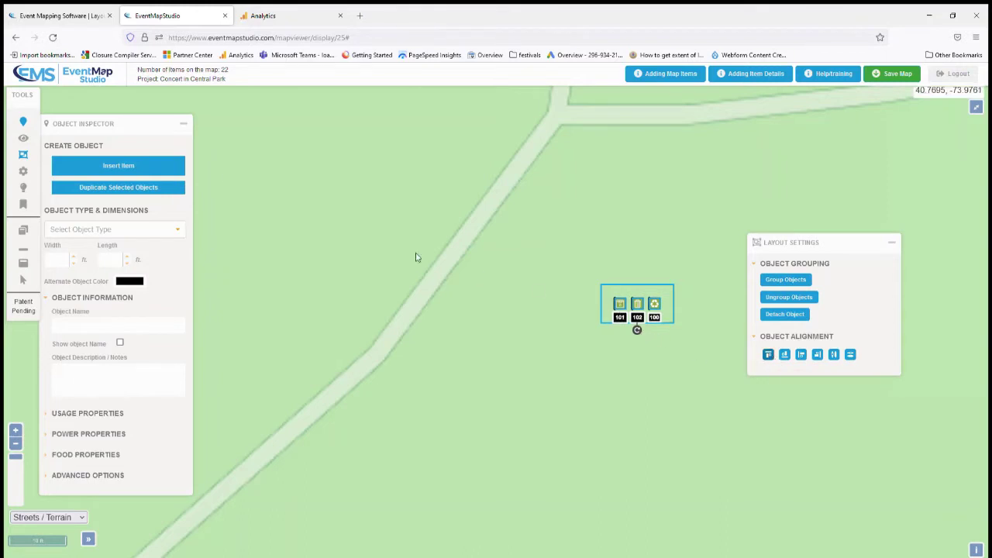
- Duplicate the three-bin station eight times and spread the copies over the area around the original
{"action": "left_click", "coordinate": [111, 188]}
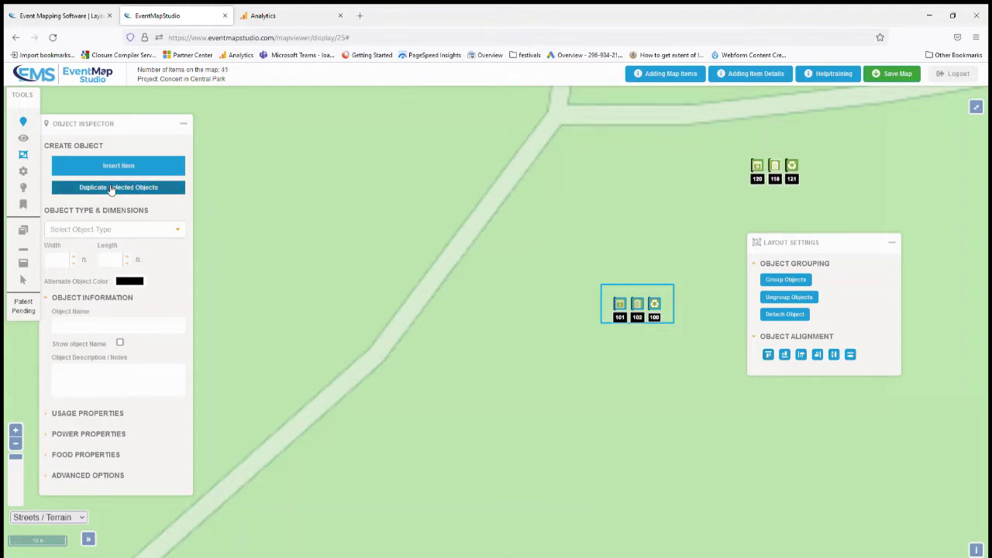
{"action": "left_click_drag", "start_coordinate": [759, 167], "coordinate": [609, 215]}
{"action": "left_click", "coordinate": [775, 166]}
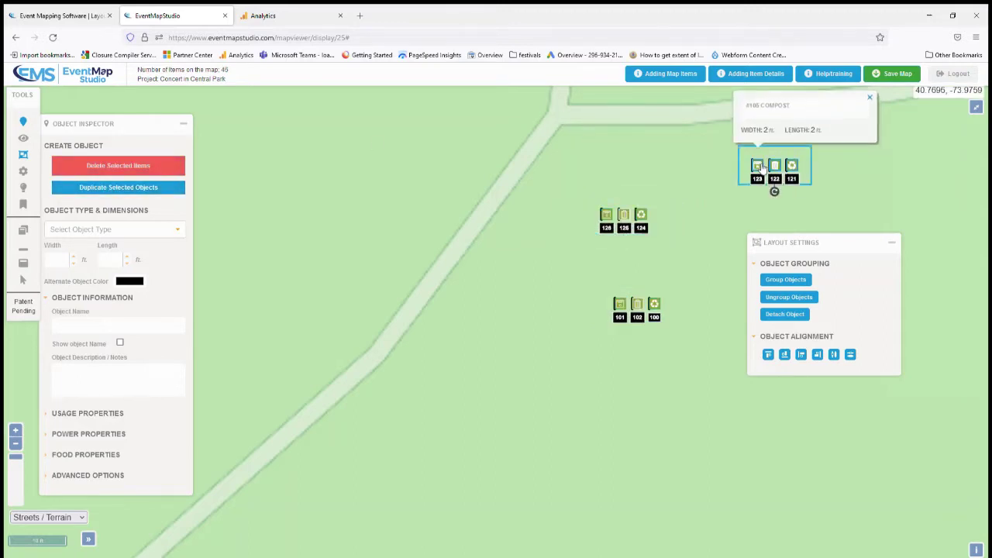
{"action": "left_click_drag", "start_coordinate": [774, 166], "coordinate": [520, 259]}
{"action": "left_click_drag", "start_coordinate": [774, 166], "coordinate": [558, 428]}
{"action": "left_click_drag", "start_coordinate": [775, 166], "coordinate": [351, 164]}
{"action": "left_click_drag", "start_coordinate": [778, 164], "coordinate": [723, 446]}
{"action": "left_click_drag", "start_coordinate": [801, 170], "coordinate": [381, 329]}
{"action": "left_click_drag", "start_coordinate": [787, 164], "coordinate": [718, 173]}
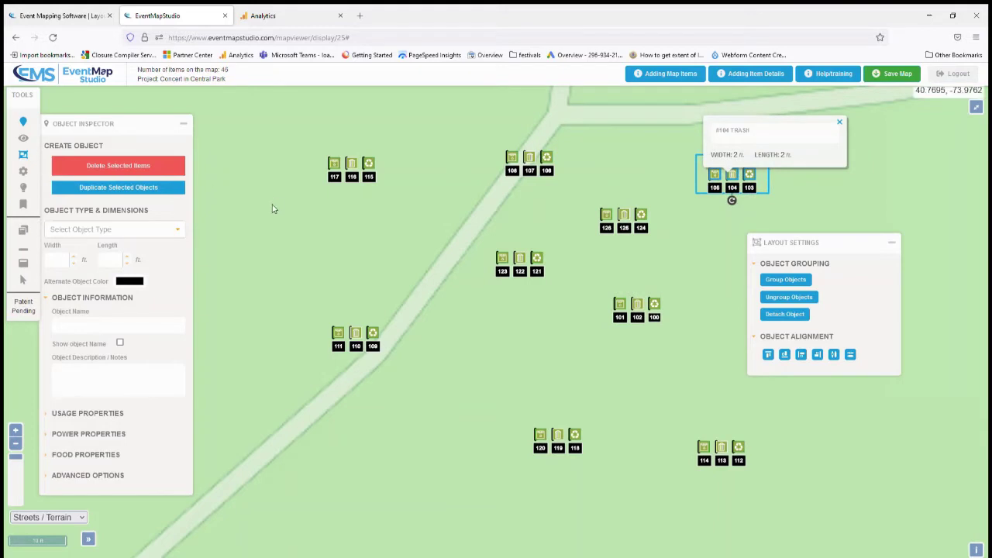
- Run a spatial analysis for Recycle Station with a 60 ft radius, moving the layout settings clear of the analysis options
{"action": "scroll", "coordinate": [272, 209], "scroll_direction": "down", "scroll_amount": 3}
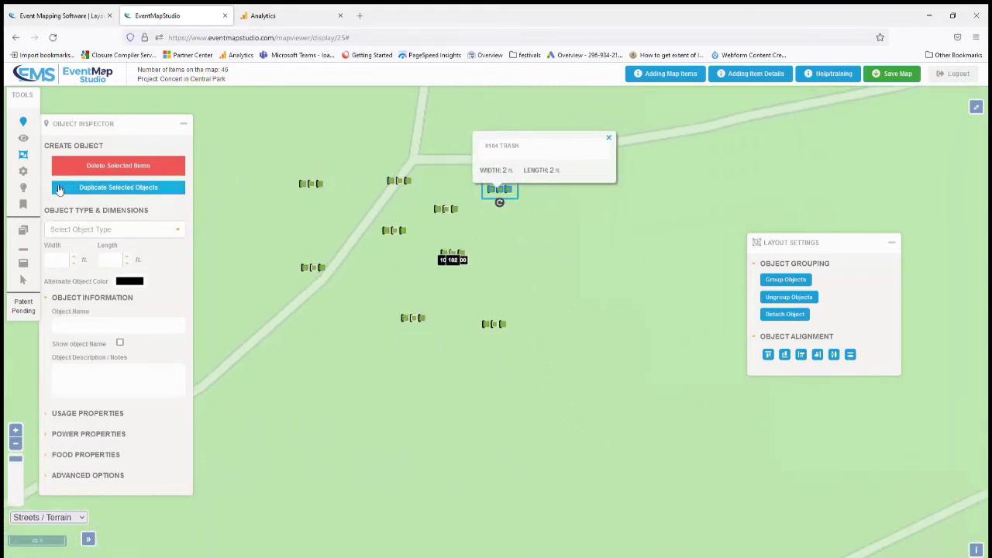
{"action": "left_click", "coordinate": [23, 190]}
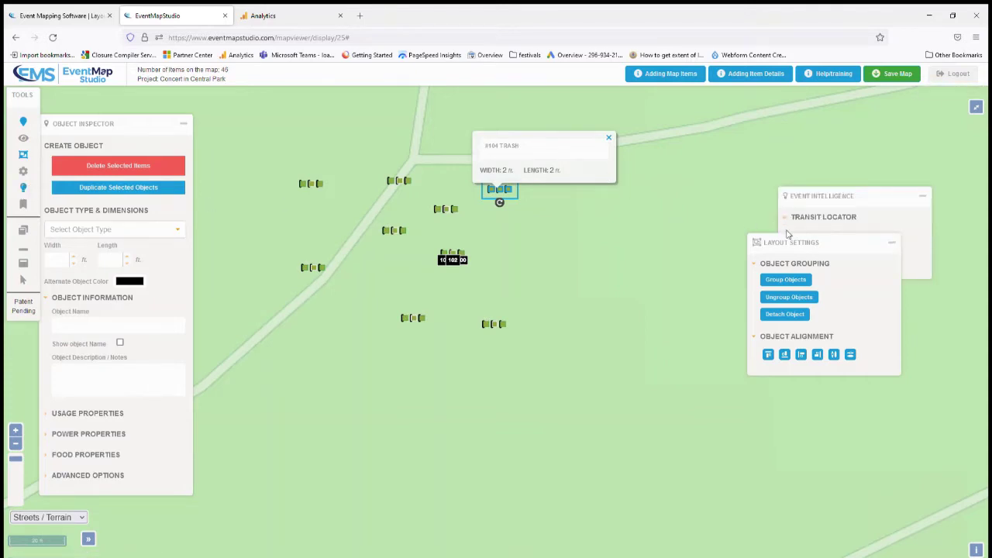
{"action": "left_click_drag", "start_coordinate": [787, 245], "coordinate": [647, 406]}
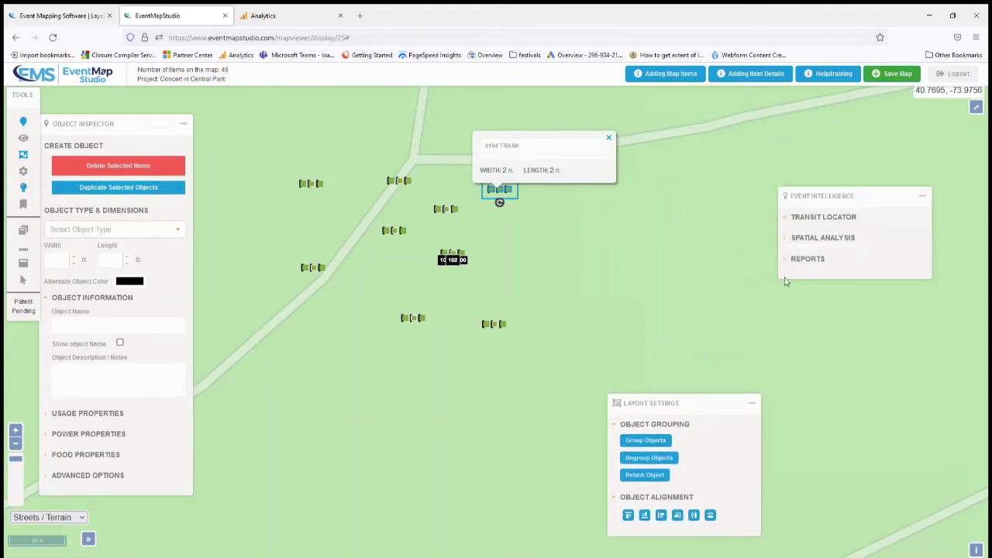
{"action": "left_click", "coordinate": [831, 240]}
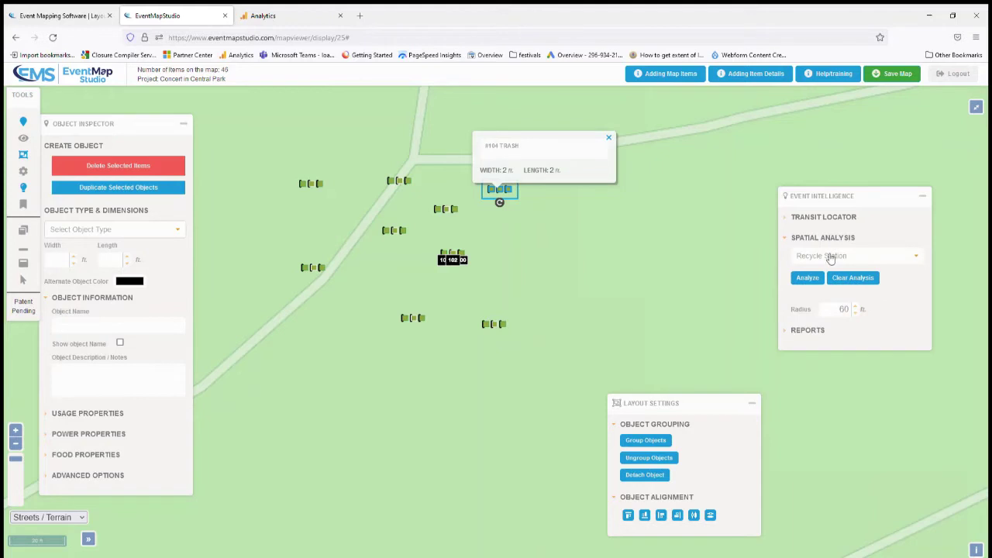
{"action": "left_click", "coordinate": [842, 258]}
{"action": "left_click", "coordinate": [835, 318]}
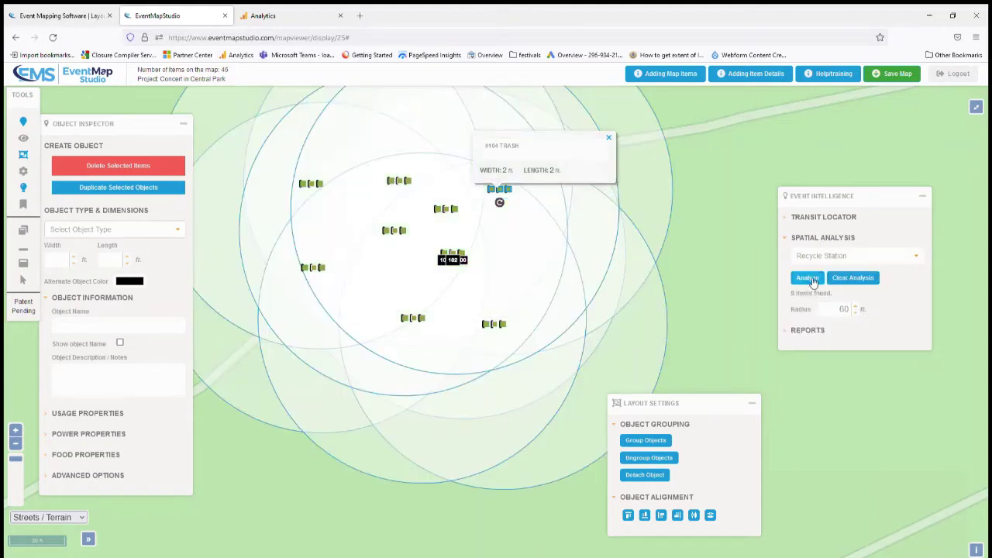
- Move the station containing bin 119 west of the cluster and the original station directly south of it, with their coverage circles side by side
{"action": "scroll", "coordinate": [736, 257], "scroll_direction": "down", "scroll_amount": 2}
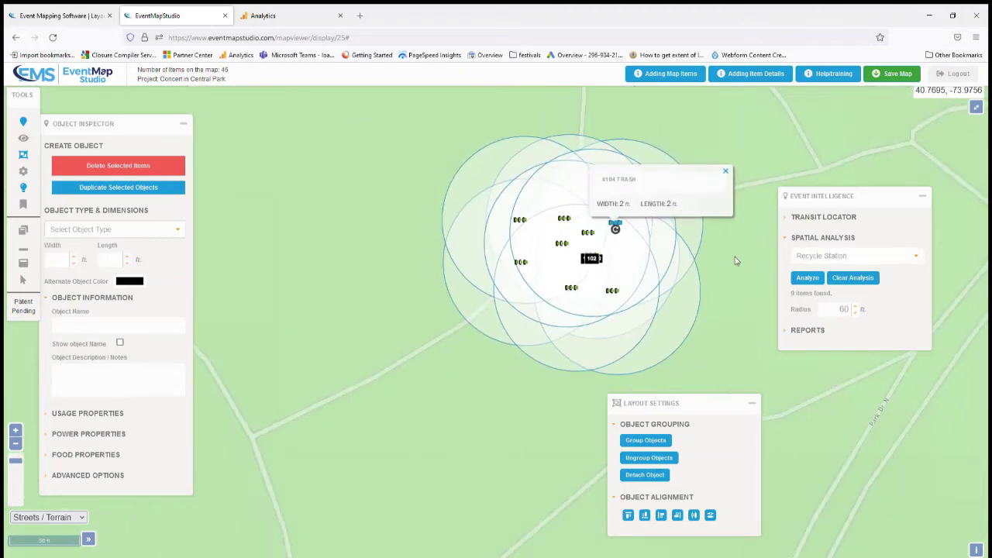
{"action": "scroll", "coordinate": [735, 257], "scroll_direction": "down", "scroll_amount": 1}
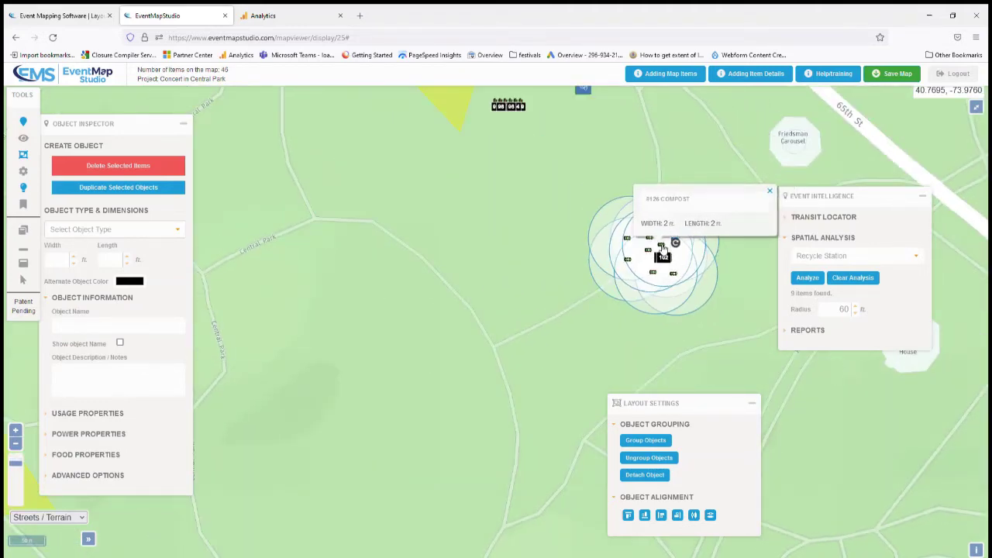
{"action": "mouse_move", "coordinate": [658, 271]}
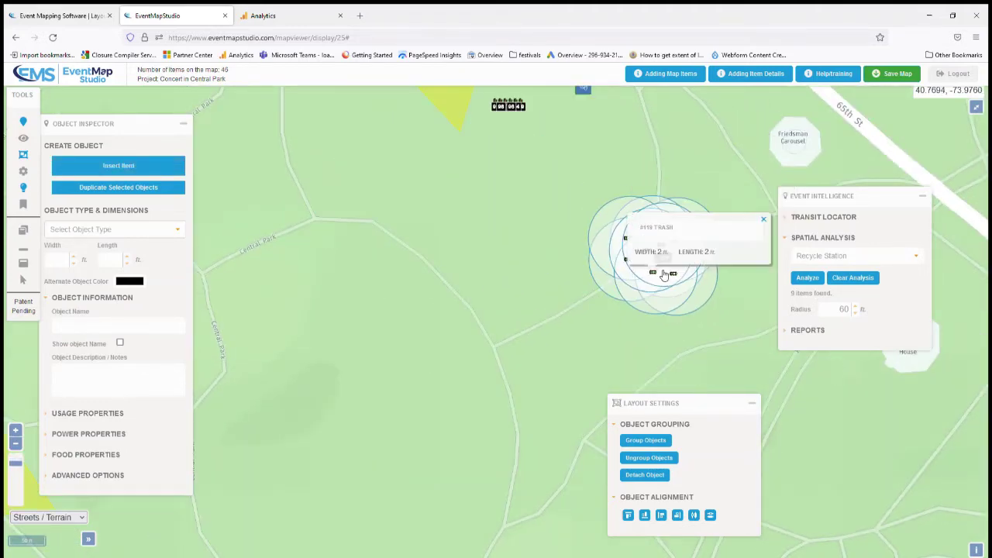
{"action": "scroll", "coordinate": [658, 273], "scroll_direction": "up", "scroll_amount": 2}
{"action": "left_click_drag", "start_coordinate": [630, 284], "coordinate": [353, 266]}
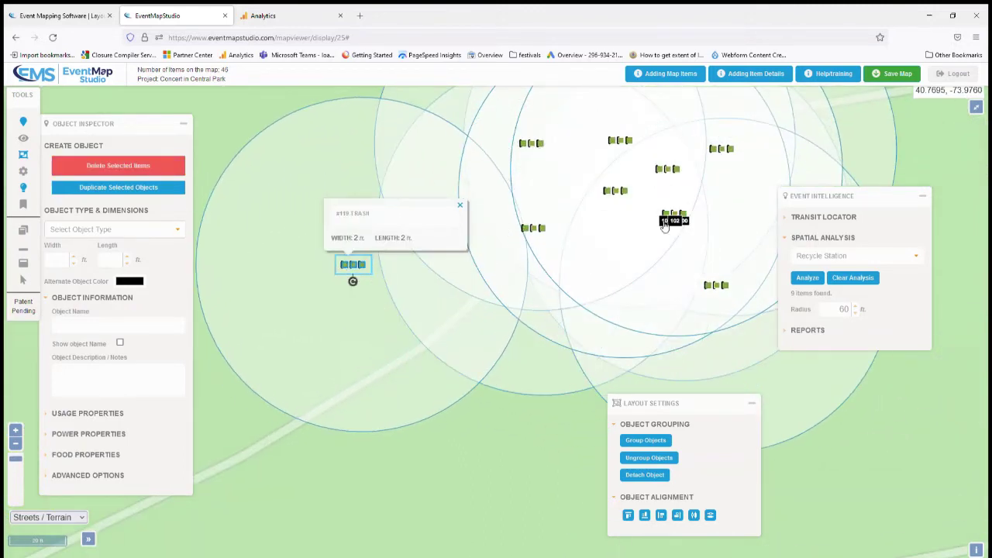
{"action": "left_click_drag", "start_coordinate": [669, 220], "coordinate": [349, 557]}
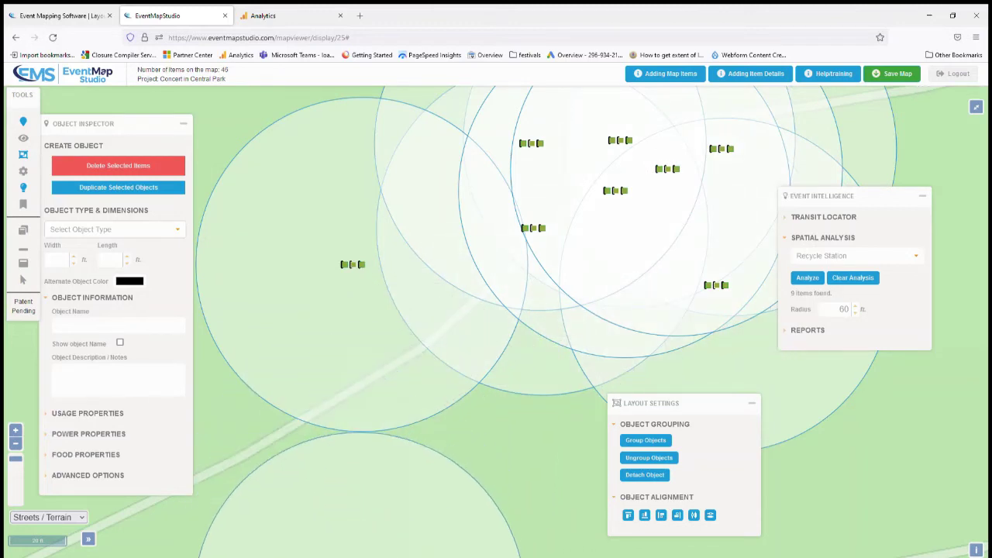
- Move the station containing bin 107 west of station 119 and station 116 directly south of it, with their circles barely touching
{"action": "left_click", "coordinate": [712, 286]}
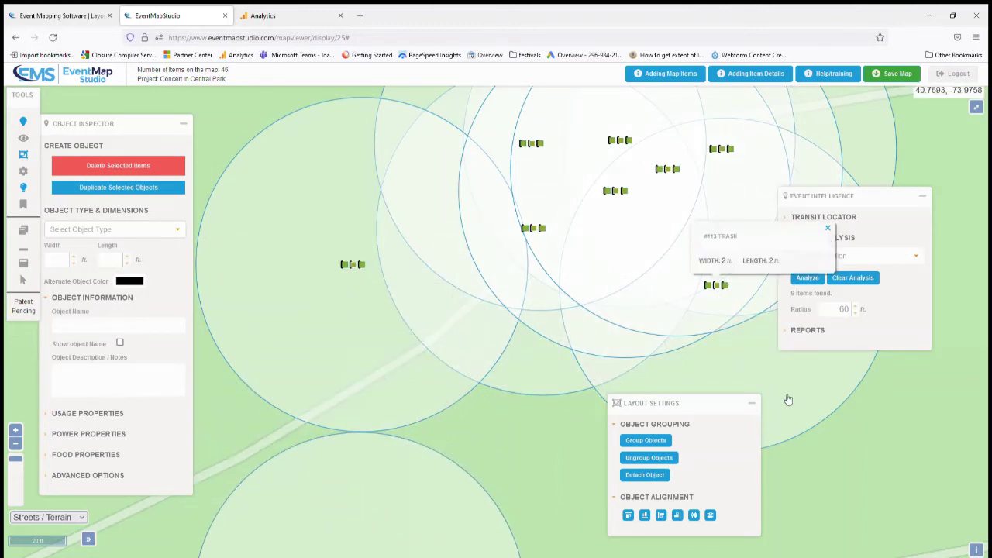
{"action": "scroll", "coordinate": [775, 396], "scroll_direction": "down", "scroll_amount": 3}
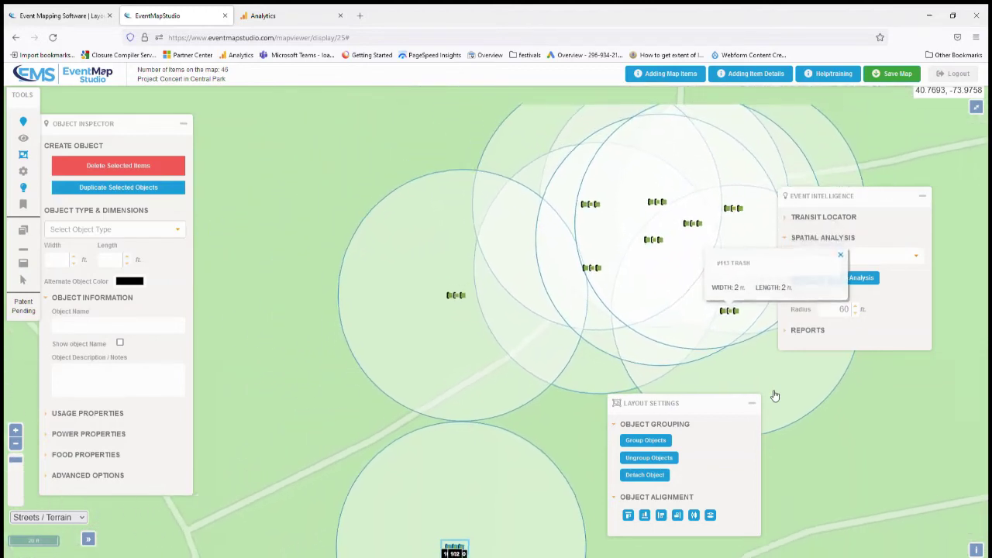
{"action": "scroll", "coordinate": [775, 397], "scroll_direction": "down", "scroll_amount": 2}
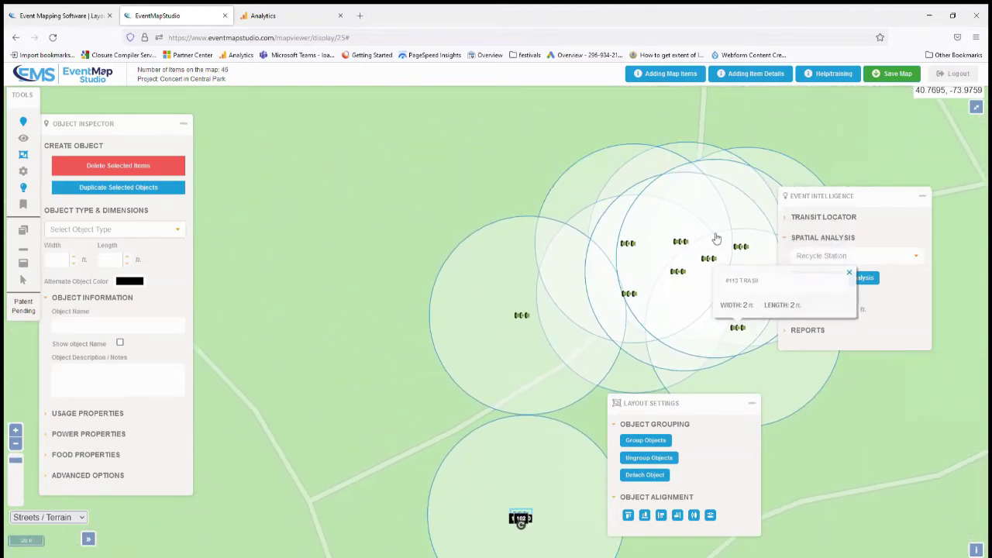
{"action": "left_click_drag", "start_coordinate": [682, 244], "coordinate": [326, 332]}
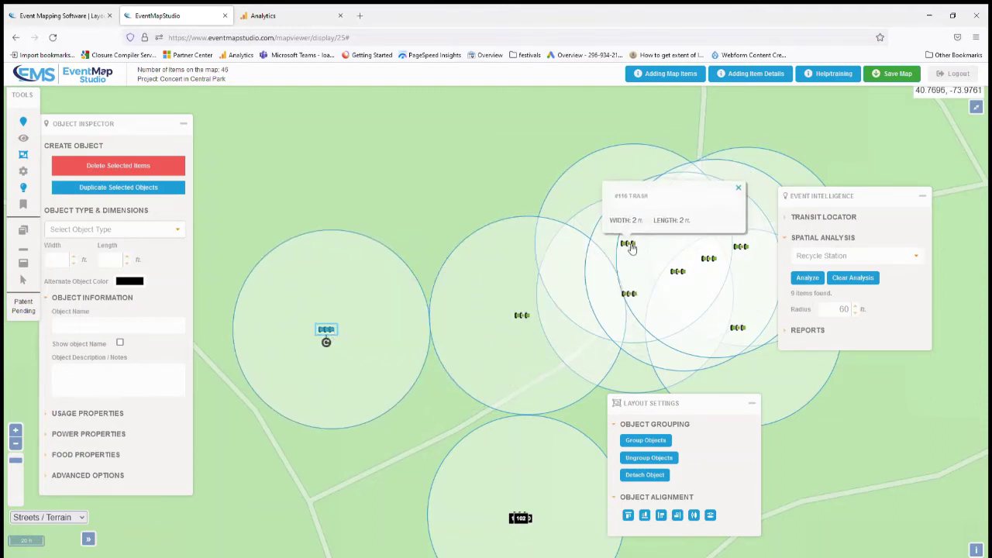
{"action": "left_click_drag", "start_coordinate": [629, 244], "coordinate": [328, 534]}
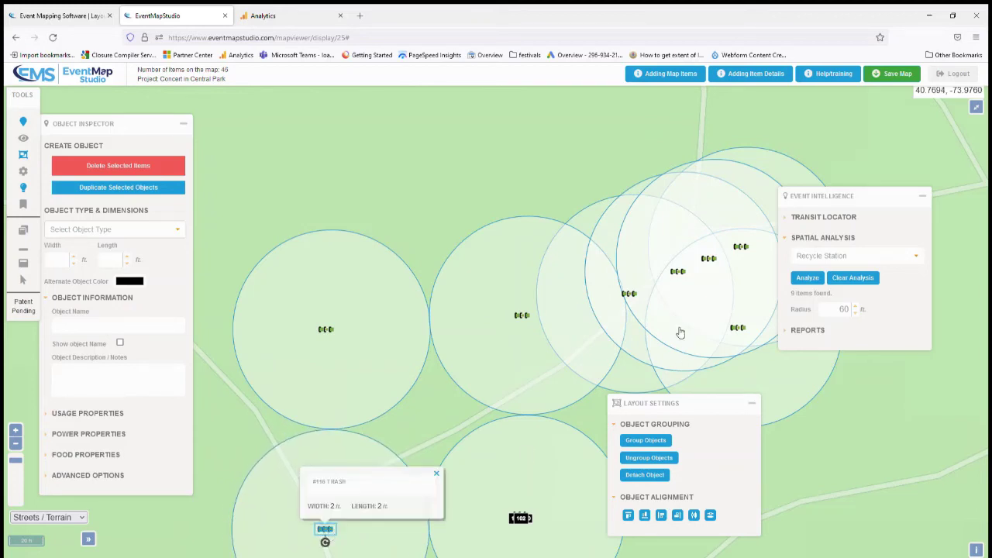
- Move station 113 directly north of station 107 and station 110 directly east of it, with their coverage circles barely touching their neighbours
{"action": "left_click", "coordinate": [742, 330]}
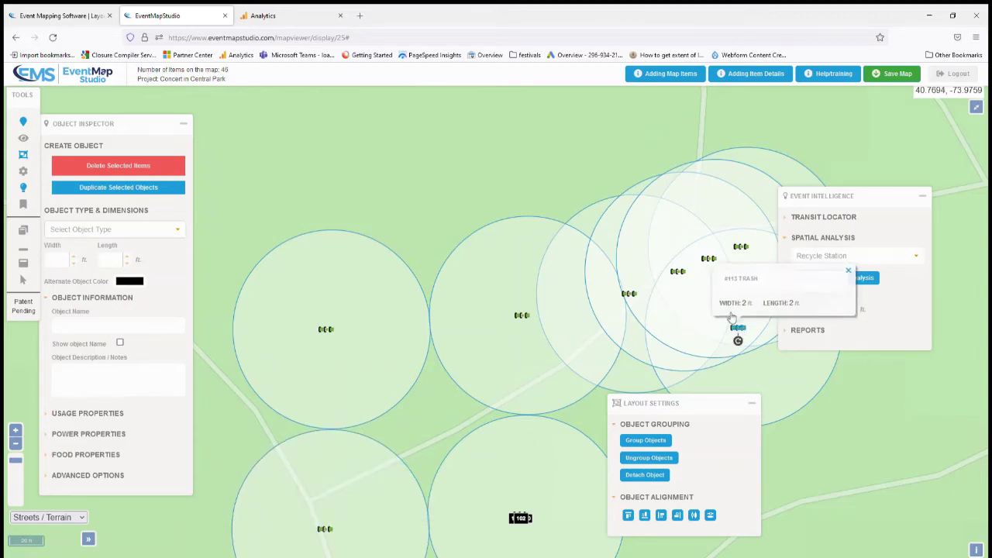
{"action": "left_click_drag", "start_coordinate": [742, 329], "coordinate": [327, 131]}
{"action": "left_click", "coordinate": [629, 294]}
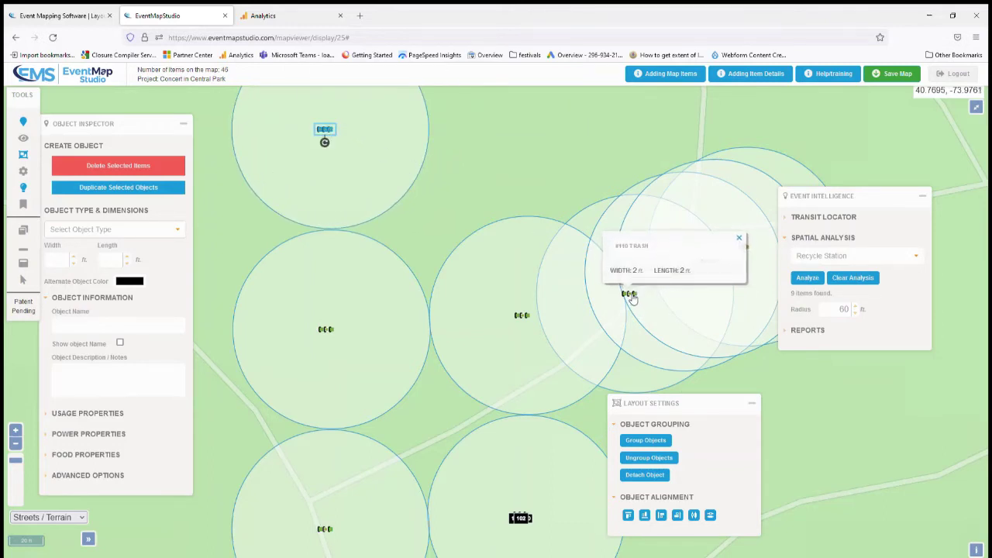
{"action": "left_click_drag", "start_coordinate": [629, 294], "coordinate": [527, 124]}
- Move station 125 to the grid's northeast corner and station 104 to the southeast area below it
{"action": "left_click", "coordinate": [714, 281]}
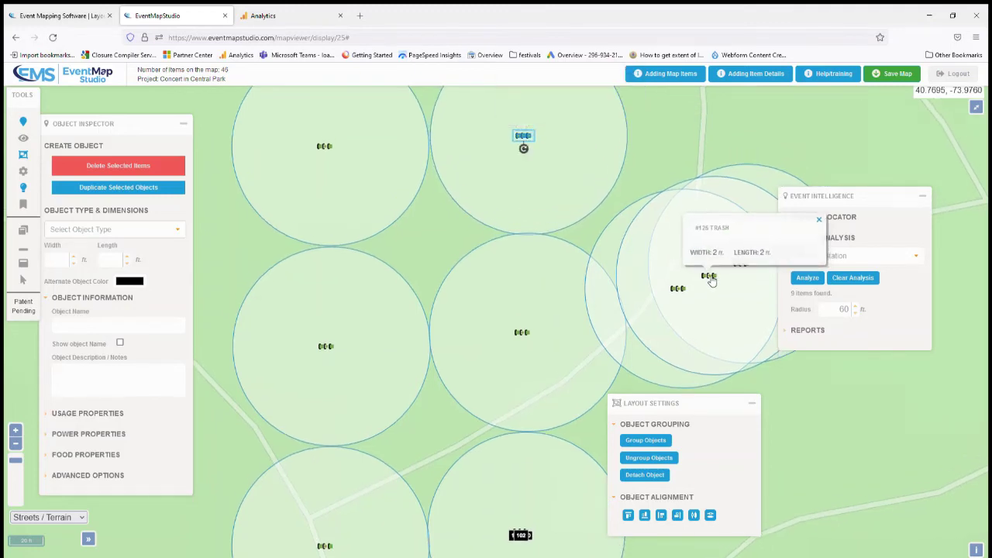
{"action": "left_click_drag", "start_coordinate": [714, 281], "coordinate": [724, 143]}
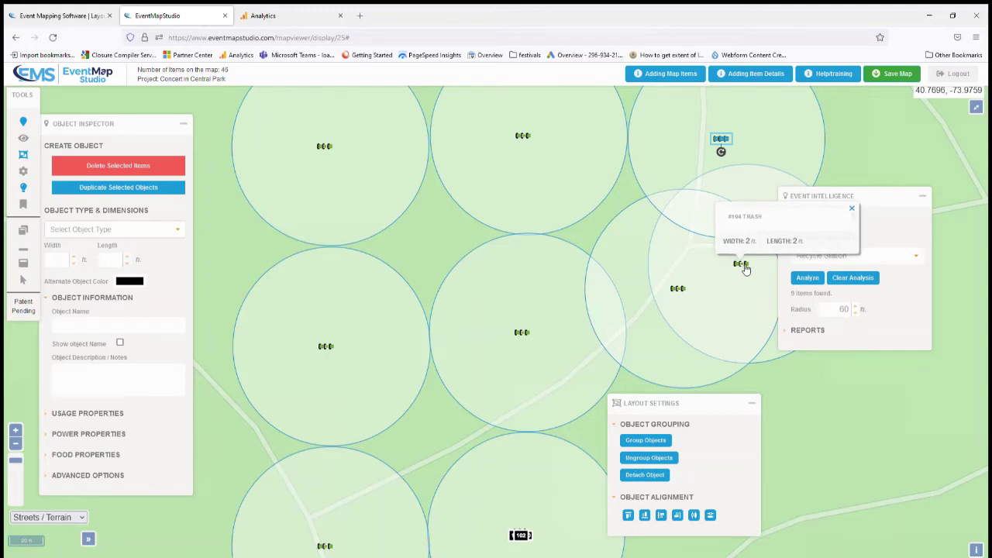
{"action": "left_click_drag", "start_coordinate": [744, 266], "coordinate": [722, 370]}
{"action": "left_click_drag", "start_coordinate": [717, 413], "coordinate": [712, 513]}
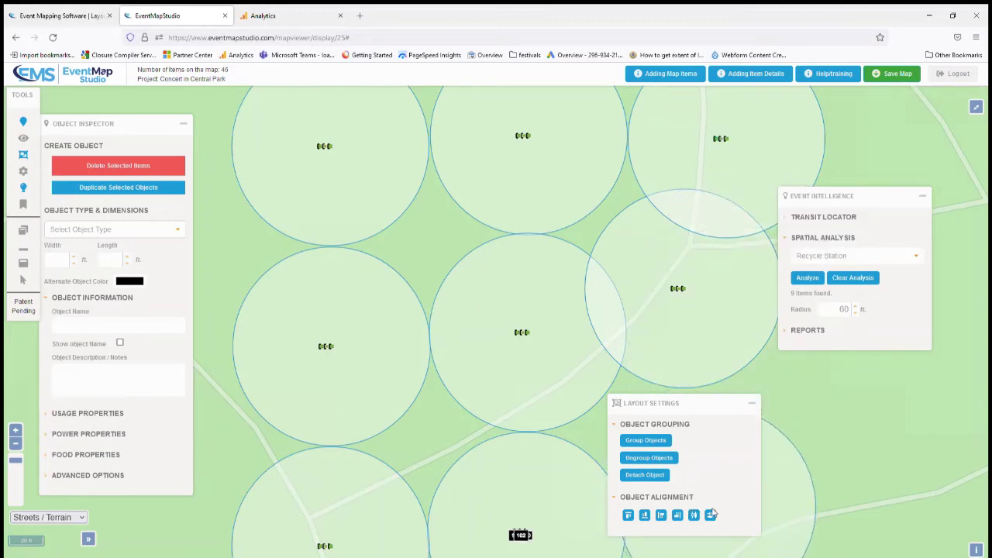
- Fill the middle of the east column with the remaining station, clear the layout settings aside, and align station 104 in the southeast corner
{"action": "left_click", "coordinate": [680, 289]}
{"action": "left_click_drag", "start_coordinate": [680, 289], "coordinate": [723, 341]}
{"action": "left_click_drag", "start_coordinate": [749, 403], "coordinate": [966, 390]}
{"action": "left_click", "coordinate": [712, 507]}
{"action": "left_click_drag", "start_coordinate": [712, 508], "coordinate": [721, 535]}
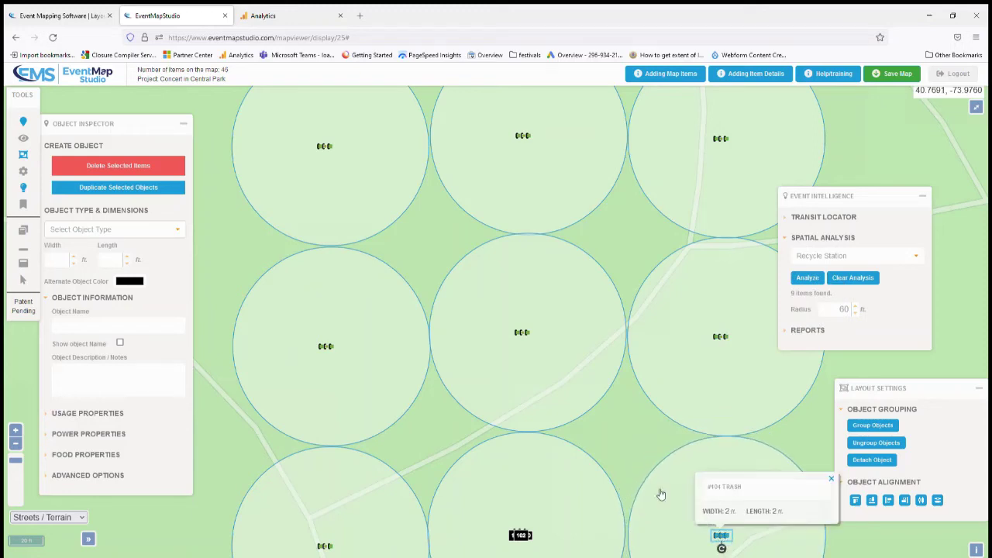
- Select all nine stations of the three-by-three grid and group them as one block
{"action": "scroll", "coordinate": [607, 460], "scroll_direction": "down", "scroll_amount": 2}
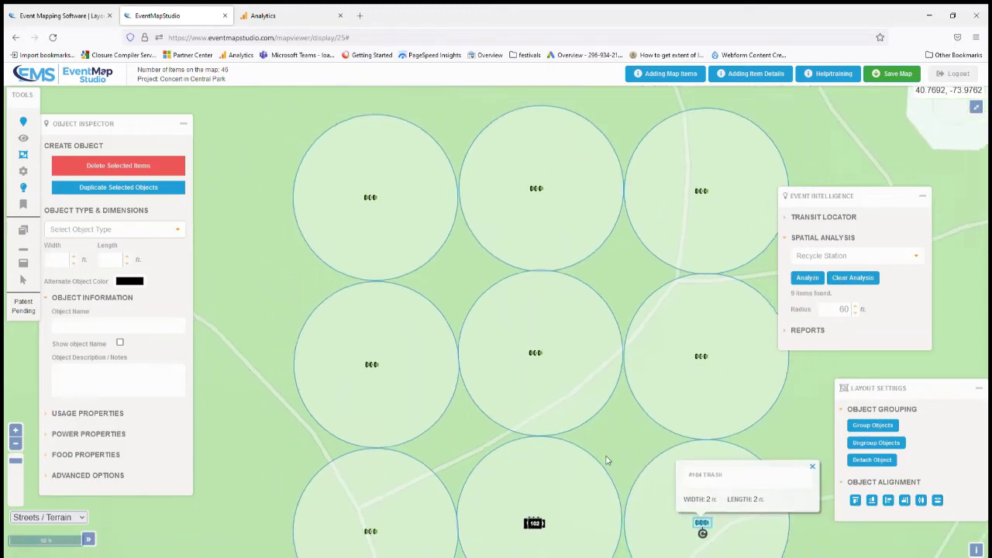
{"action": "scroll", "coordinate": [607, 461], "scroll_direction": "down", "scroll_amount": 2}
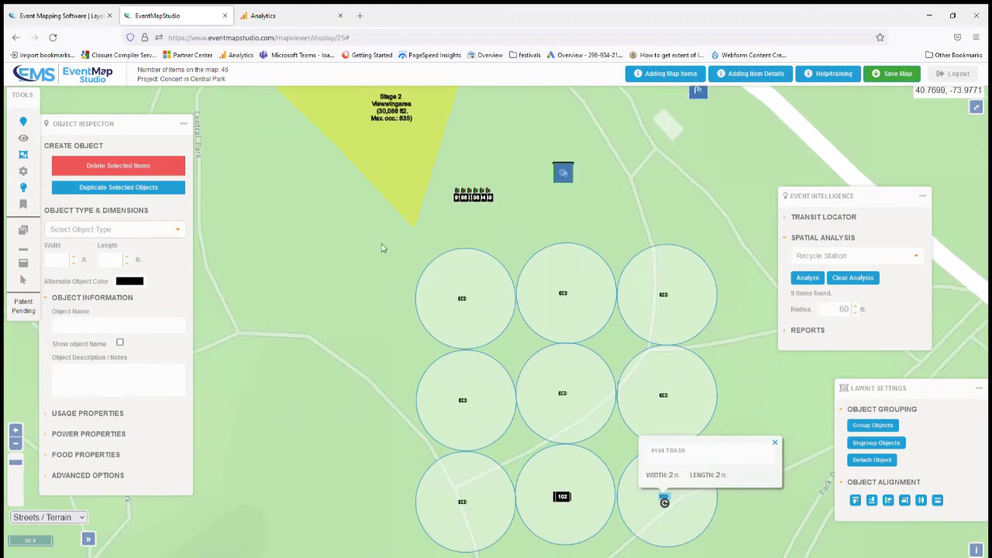
{"action": "left_click_drag", "start_coordinate": [382, 243], "coordinate": [763, 555]}
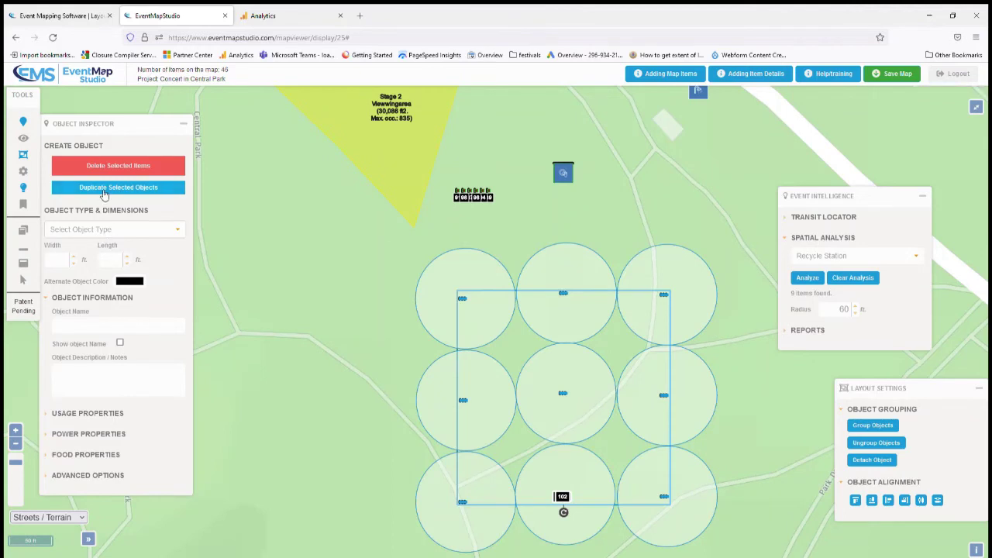
{"action": "left_click", "coordinate": [891, 426]}
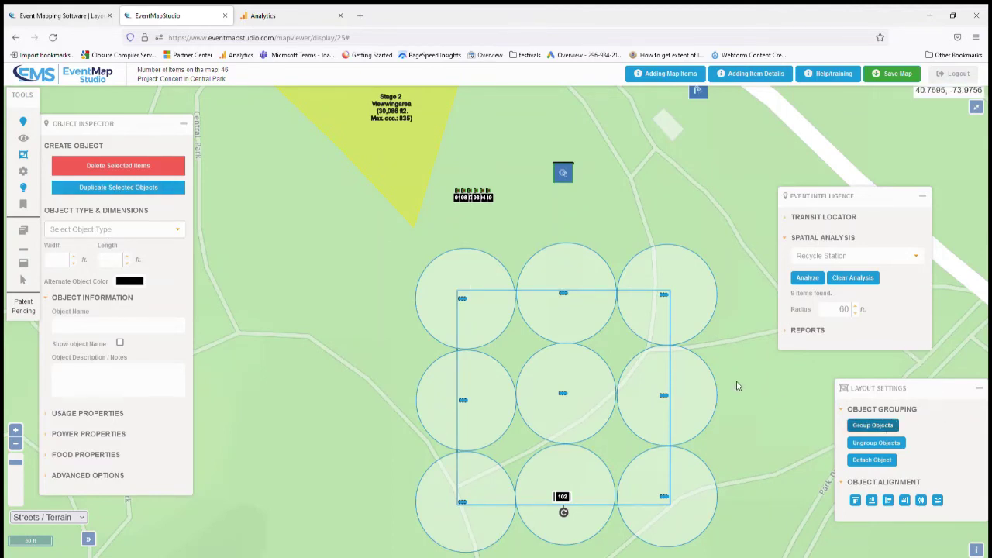
- Duplicate the grouped nine-station block repeatedly and place the copies edge to edge west and south of the original, up toward Stage 2
{"action": "scroll", "coordinate": [737, 386], "scroll_direction": "down", "scroll_amount": 3}
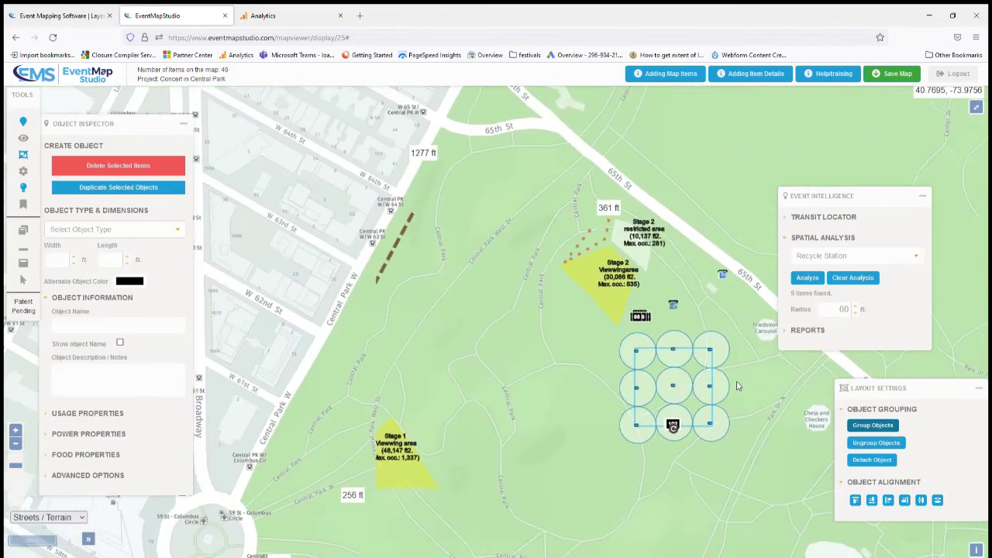
{"action": "left_click", "coordinate": [118, 188]}
{"action": "left_click_drag", "start_coordinate": [674, 385], "coordinate": [455, 370]}
{"action": "left_click", "coordinate": [118, 188]}
{"action": "left_click", "coordinate": [118, 187]}
{"action": "left_click_drag", "start_coordinate": [454, 408], "coordinate": [570, 524]}
{"action": "left_click", "coordinate": [118, 188]}
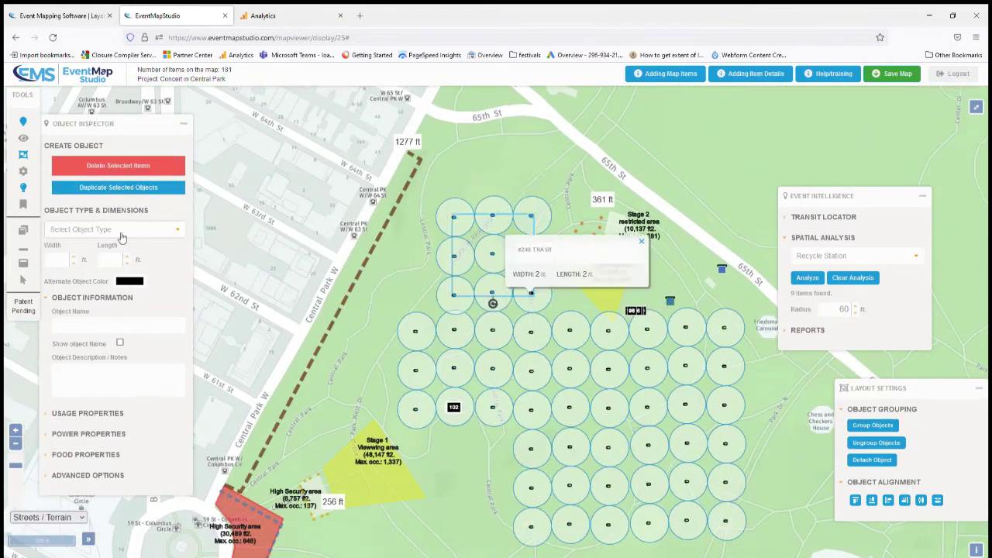
- Add more copies of the station block to extend coverage around Stage 1 and down to the park's southern edge
{"action": "left_click", "coordinate": [118, 188]}
{"action": "left_click_drag", "start_coordinate": [323, 535], "coordinate": [310, 370]}
{"action": "left_click", "coordinate": [118, 188]}
{"action": "left_click_drag", "start_coordinate": [592, 434], "coordinate": [708, 434]}
{"action": "left_click", "coordinate": [118, 188]}
{"action": "left_click_drag", "start_coordinate": [608, 449], "coordinate": [492, 453]}
- Duplicate a single station and place the copies in the remaining gaps along the Central Park West fence
{"action": "scroll", "coordinate": [434, 341], "scroll_direction": "up", "scroll_amount": 1}
{"action": "left_click", "coordinate": [292, 235]}
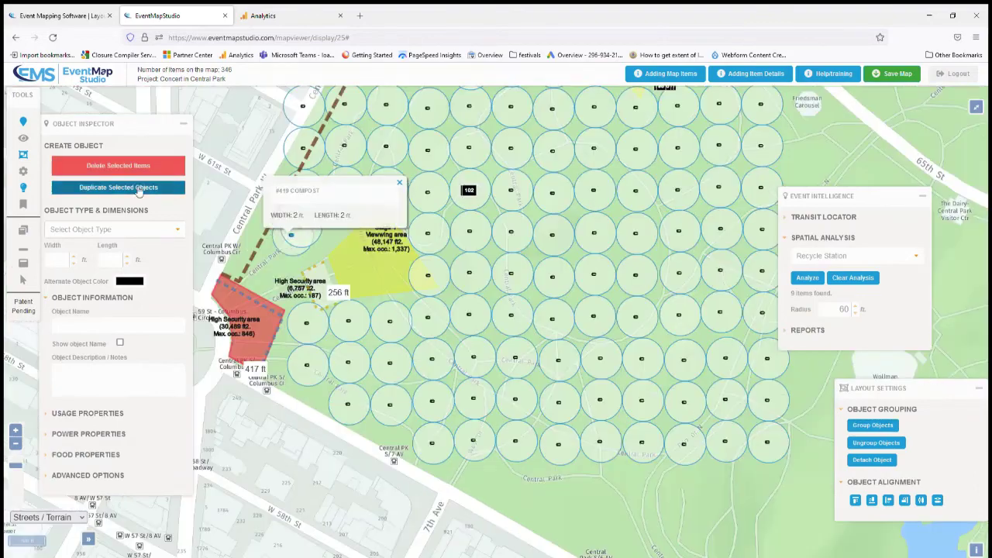
{"action": "left_click", "coordinate": [139, 191]}
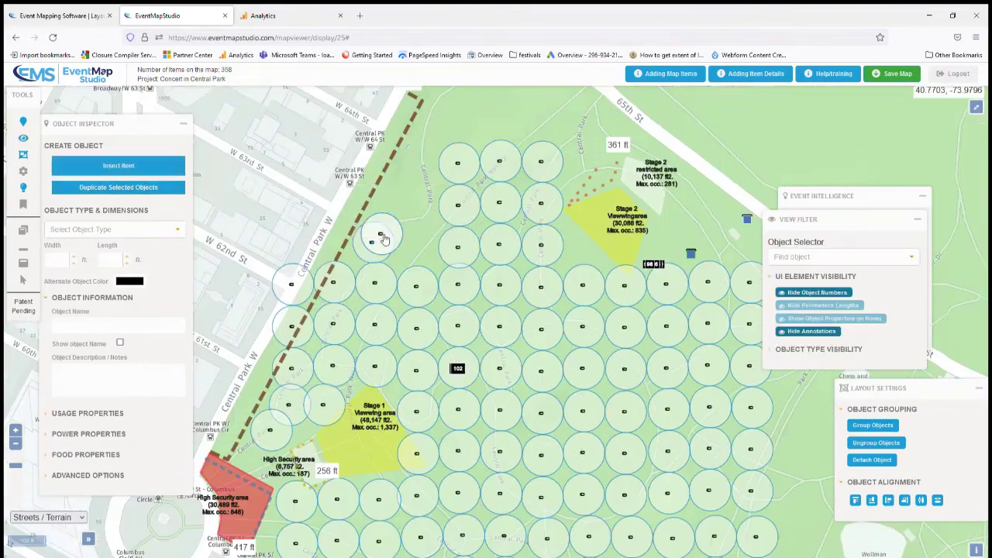
{"action": "left_click_drag", "start_coordinate": [380, 237], "coordinate": [417, 252]}
- Minimize the view filter and clear the Recycle Station spatial analysis circles from the full station grid
{"action": "scroll", "coordinate": [508, 269], "scroll_direction": "down", "scroll_amount": 3}
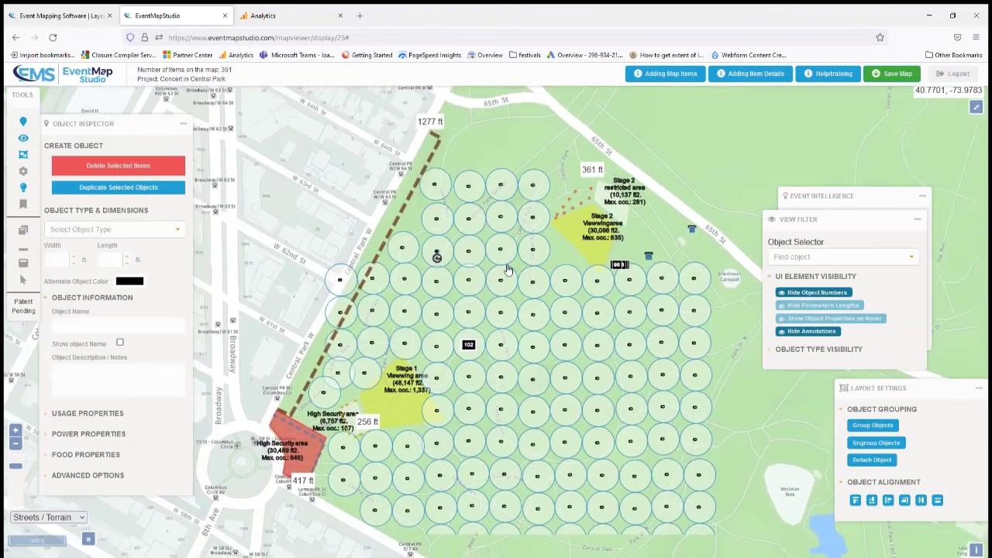
{"action": "scroll", "coordinate": [509, 269], "scroll_direction": "down", "scroll_amount": 2}
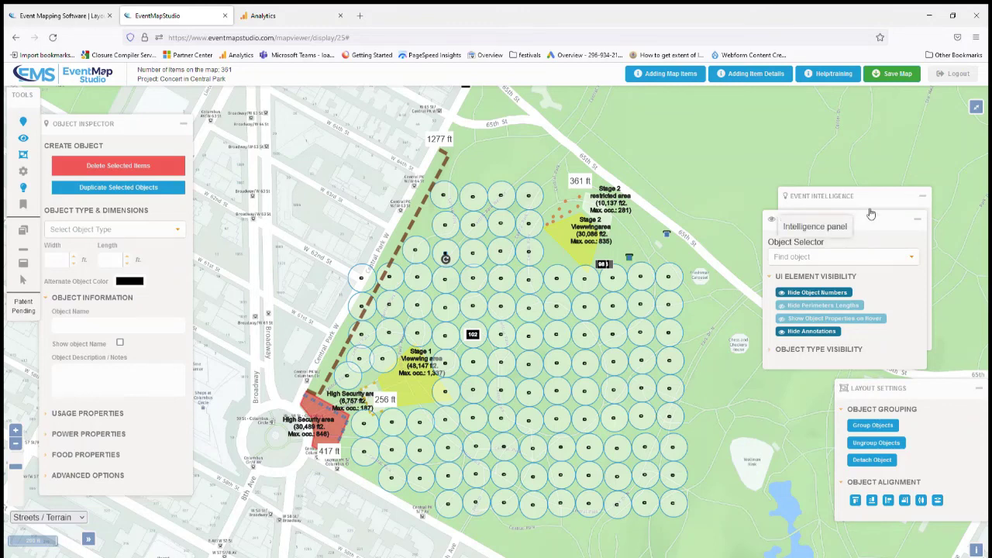
{"action": "left_click", "coordinate": [920, 223]}
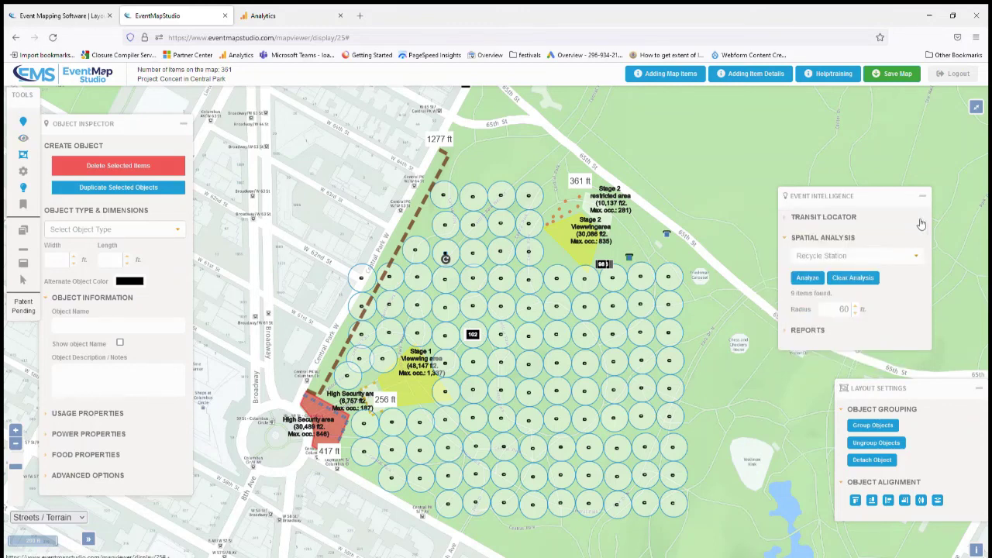
{"action": "left_click", "coordinate": [872, 281]}
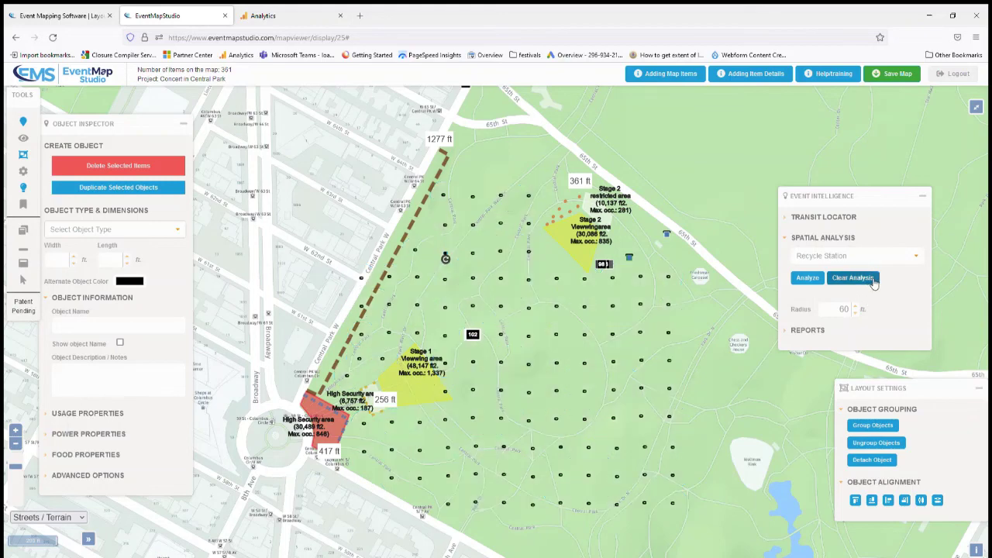